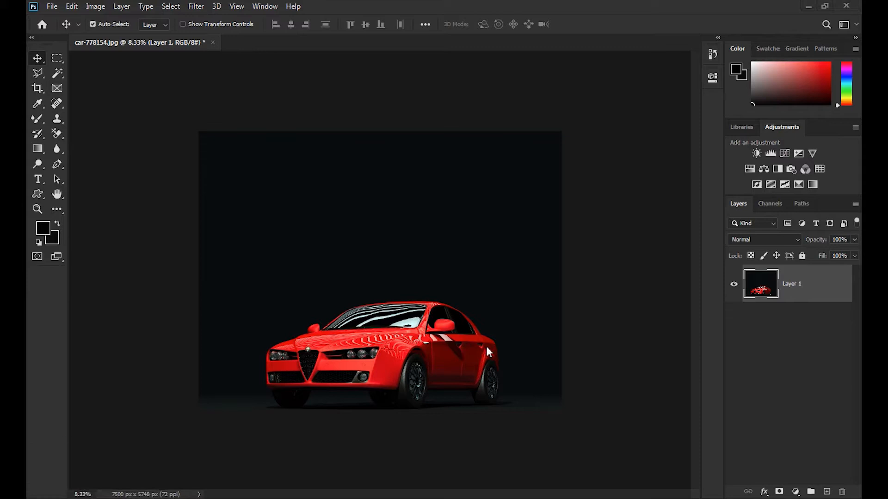
Duplicate the car layer twice, with the copies moved up to leave empty canvas below the car and the original Layer 1 hidden
{"action": "left_click", "coordinate": [745, 314]}
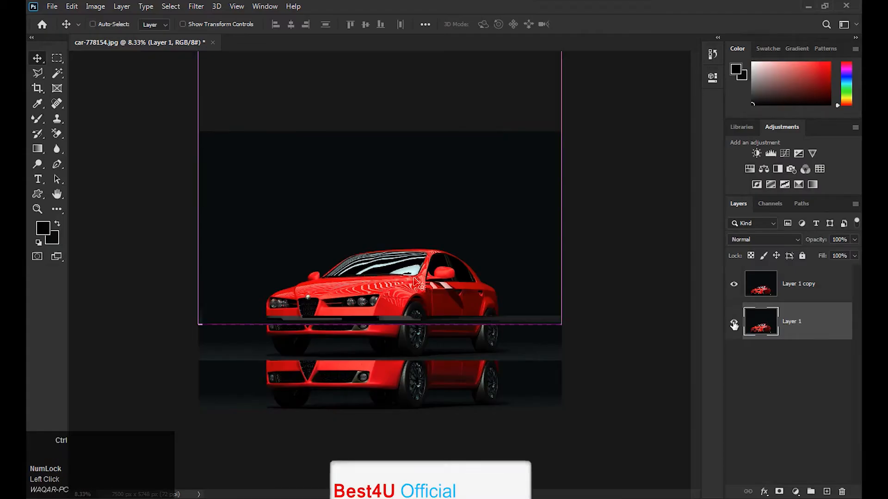
{"action": "key", "text": "ctrl+j"}
{"action": "key", "text": "ctrl+j"}
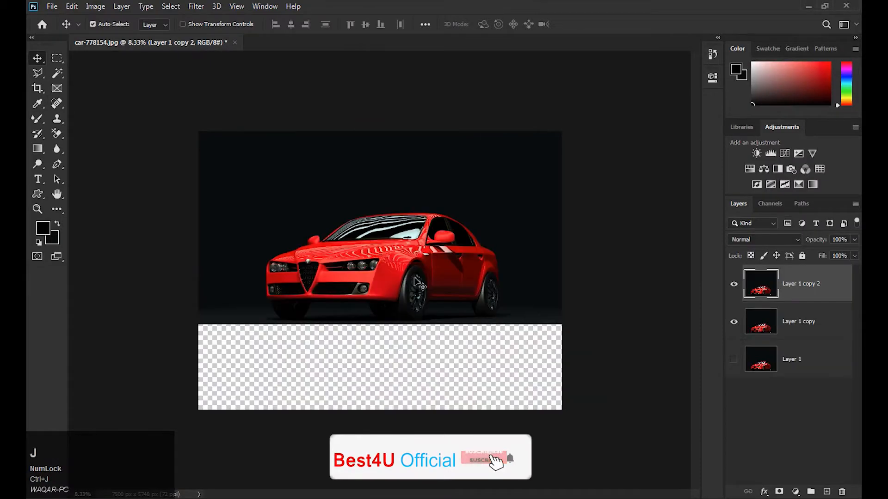
Flip Layer 1 copy 2 vertically with Free Transform at -89.11% height, placing it directly beneath the car as a reflection
{"action": "key", "text": "ctrl+t"}
{"action": "key", "text": "Return"}
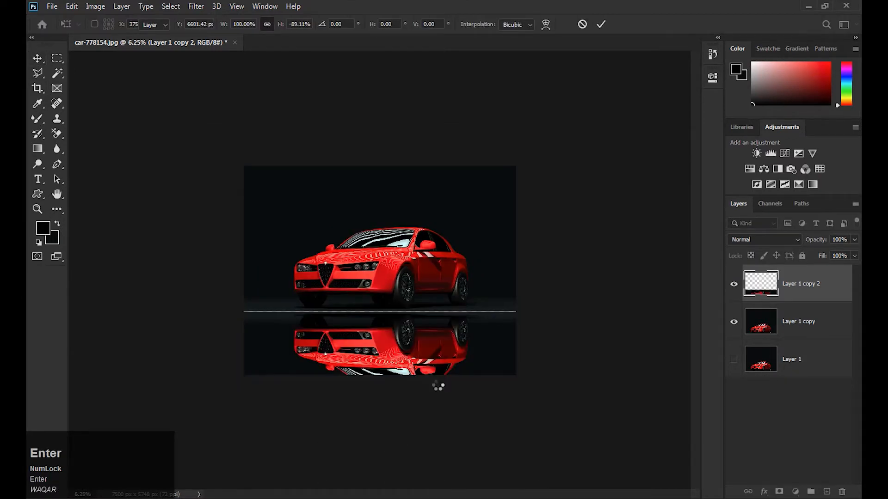
{"action": "left_click", "coordinate": [438, 388]}
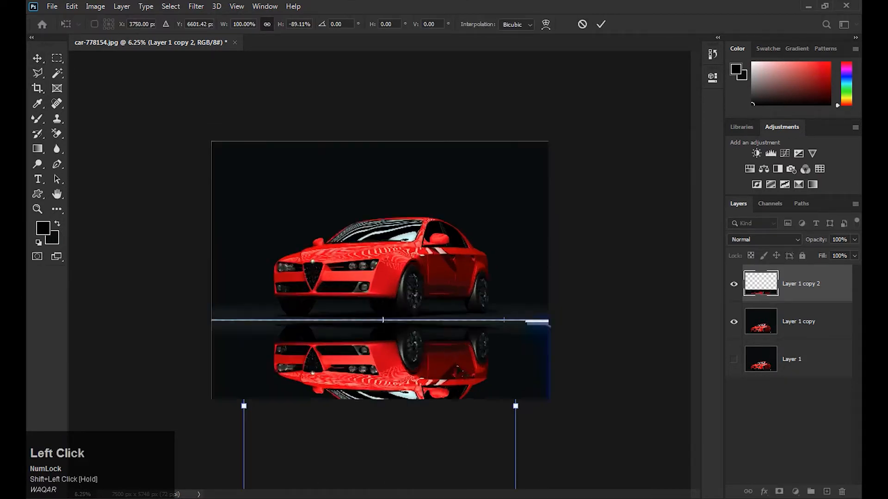
{"action": "key", "text": "ctrl+0"}
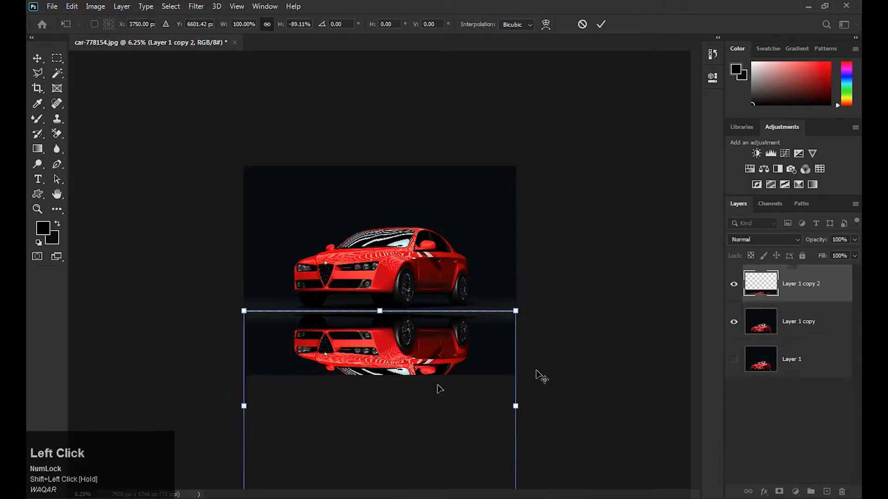
Hide Layer 1 copy 2 and add a new layer filled with the dark background colour beneath Layer 1 copy
{"action": "left_click", "coordinate": [734, 284]}
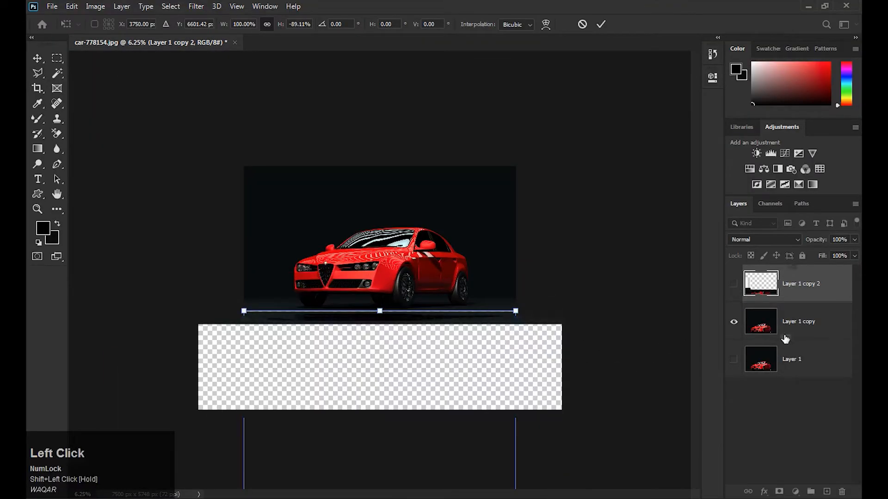
{"action": "left_click", "coordinate": [826, 492]}
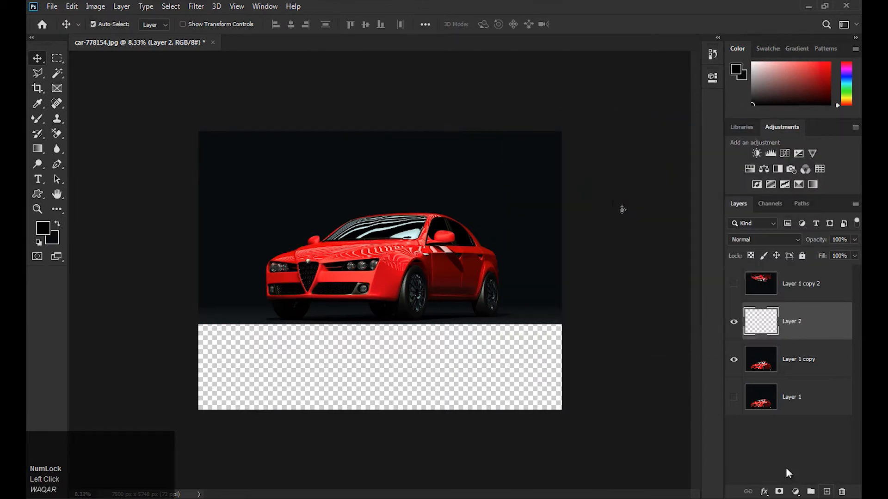
{"action": "key", "text": "ctrl+["}
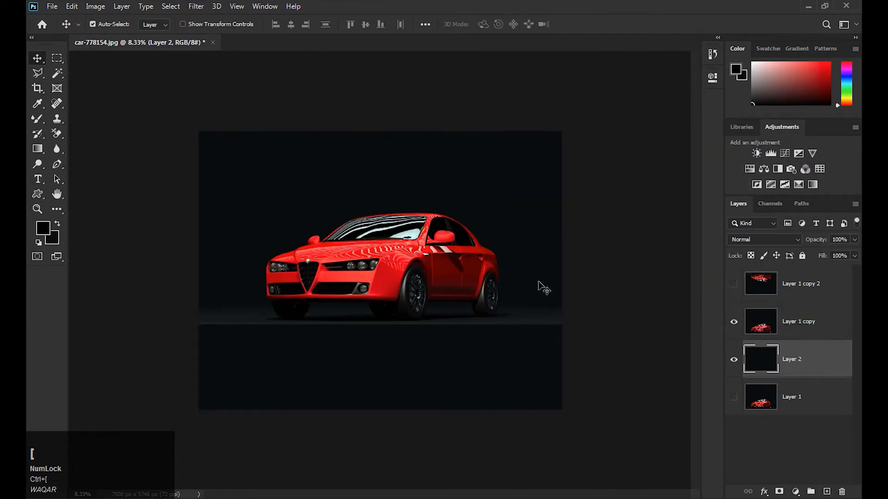
{"action": "key", "text": "bracketleft"}
Darken the flipped car on Layer 1 copy 2 with Levels, setting the midtones to 0.77 and raising the black point
{"action": "key", "text": "ctrl+l"}
{"action": "left_click_drag", "start_coordinate": [689, 302], "coordinate": [695, 303]}
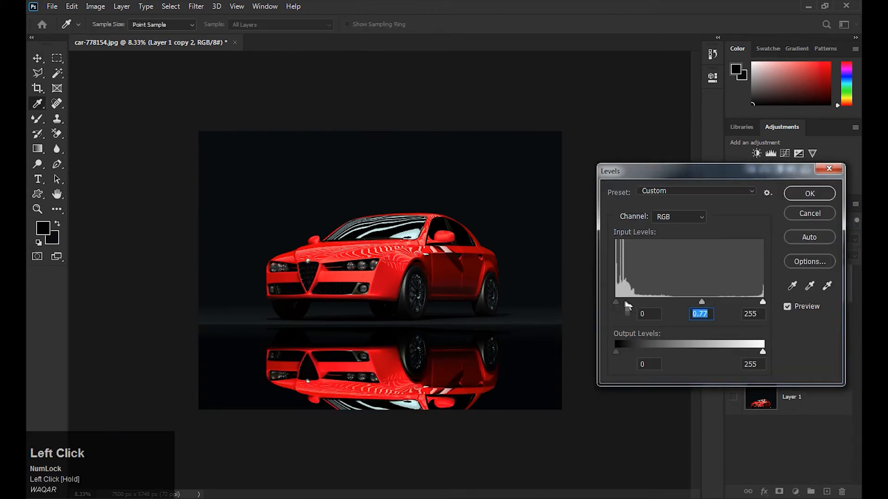
{"action": "left_click_drag", "start_coordinate": [616, 302], "coordinate": [628, 305]}
{"action": "left_click_drag", "start_coordinate": [762, 302], "coordinate": [773, 302]}
{"action": "mouse_move", "coordinate": [702, 302]}
{"action": "left_mouse_down"}
{"action": "mouse_move", "coordinate": [691, 302]}
{"action": "mouse_move", "coordinate": [702, 302]}
{"action": "left_mouse_up"}
{"action": "left_click", "coordinate": [805, 197]}
Deepen the blacks around the flipped car on Layer 1 copy 2 with a Curves adjustment
{"action": "key", "text": "m"}
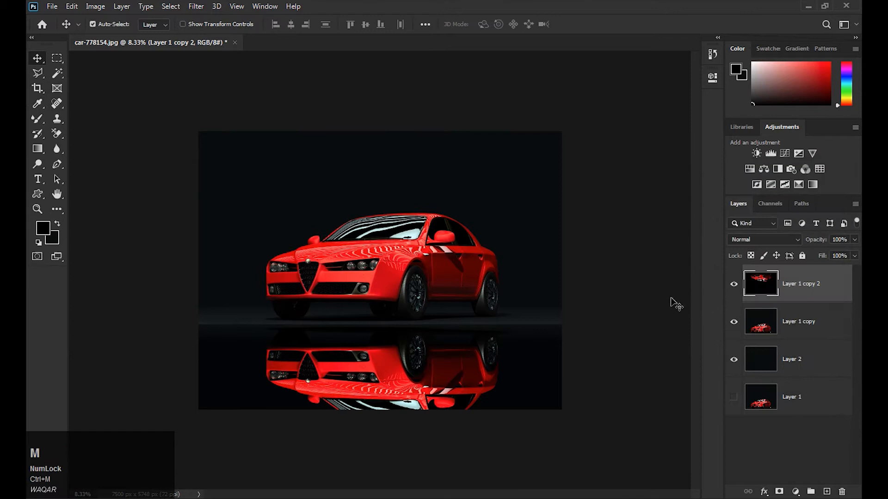
{"action": "key", "text": "ctrl+m"}
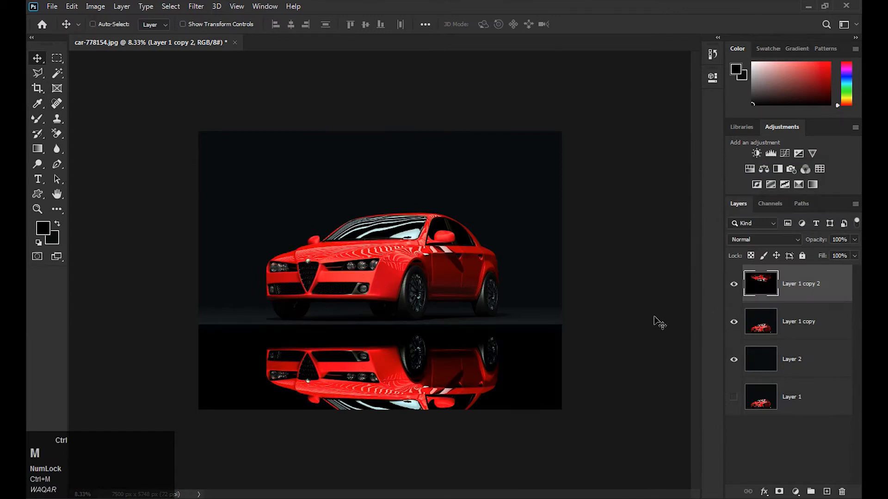
{"action": "key", "text": "m"}
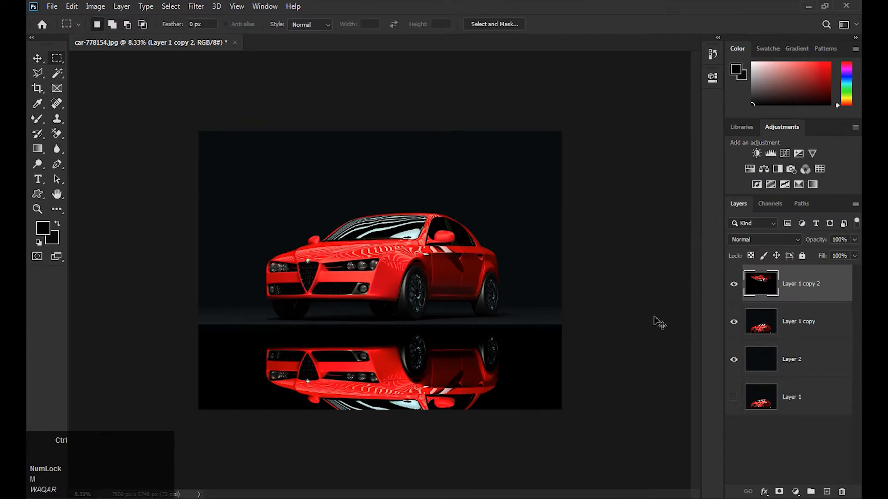
{"action": "key", "text": "ctrl+m"}
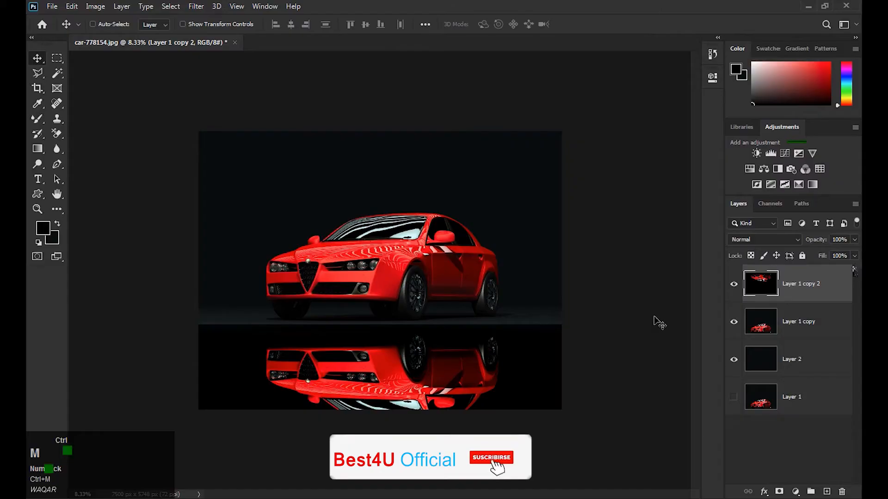
Fade the reflection on Layer 1 copy 2 by setting its opacity to 51% and fill to 21%
{"action": "left_click_drag", "start_coordinate": [855, 256], "coordinate": [825, 271]}
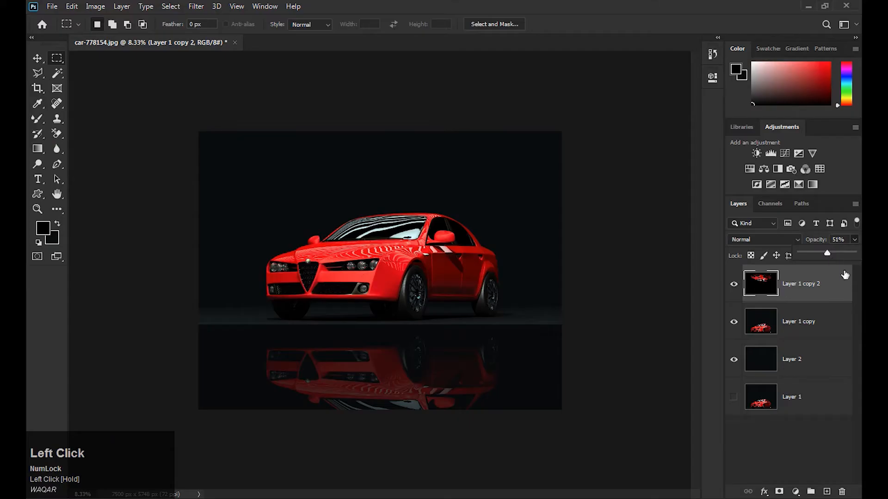
{"action": "left_click", "coordinate": [858, 280]}
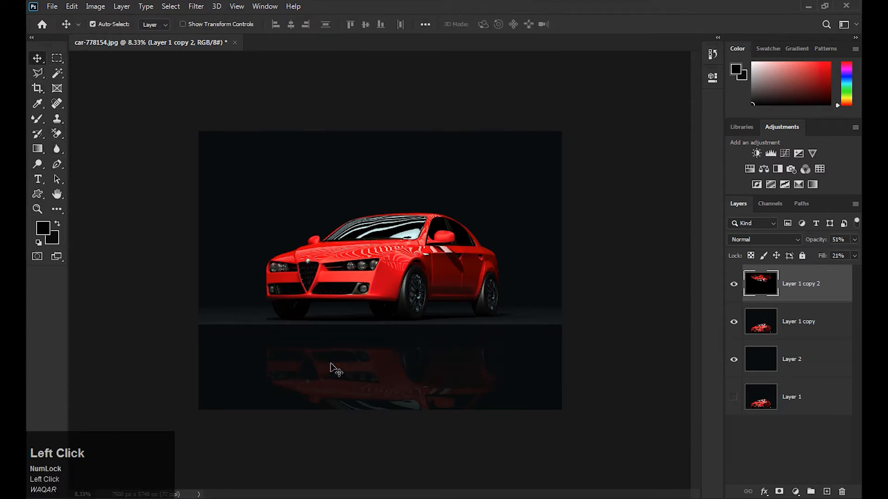
{"action": "key", "text": "ctrl+plus"}
{"action": "key", "text": "ctrl+plus"}
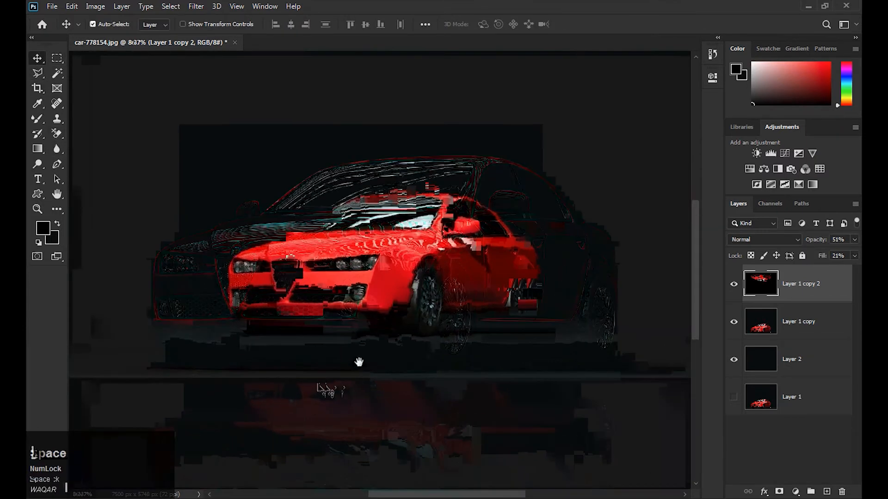
{"action": "left_click_drag", "start_coordinate": [358, 362], "coordinate": [354, 230]}
{"action": "key", "text": "ctrl+0"}
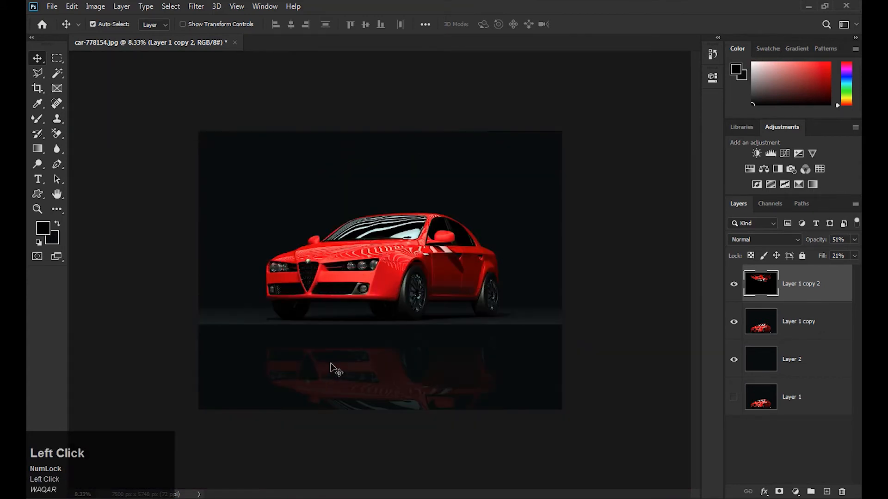
{"action": "key", "text": "ctrl+0"}
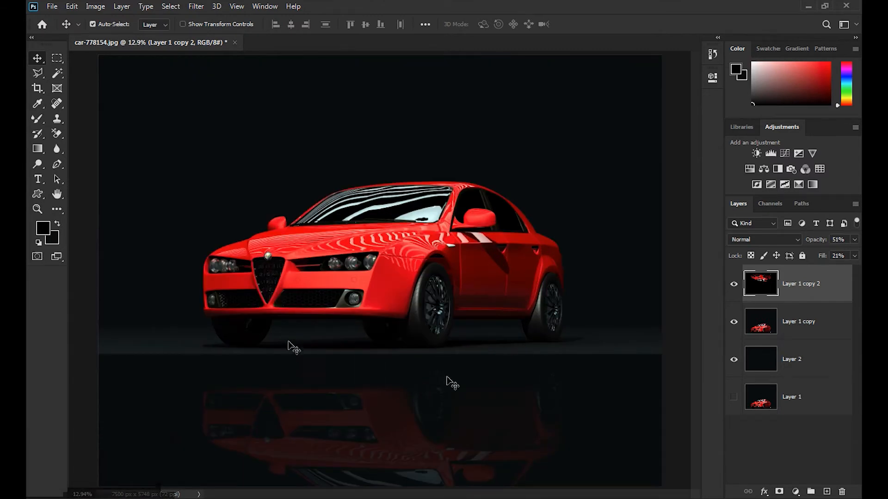
Select a strip about 7500 × 720 px above the floor line across the wheels, delete it from Layer 1 copy 2, and deselect
{"action": "key", "text": "Left"}
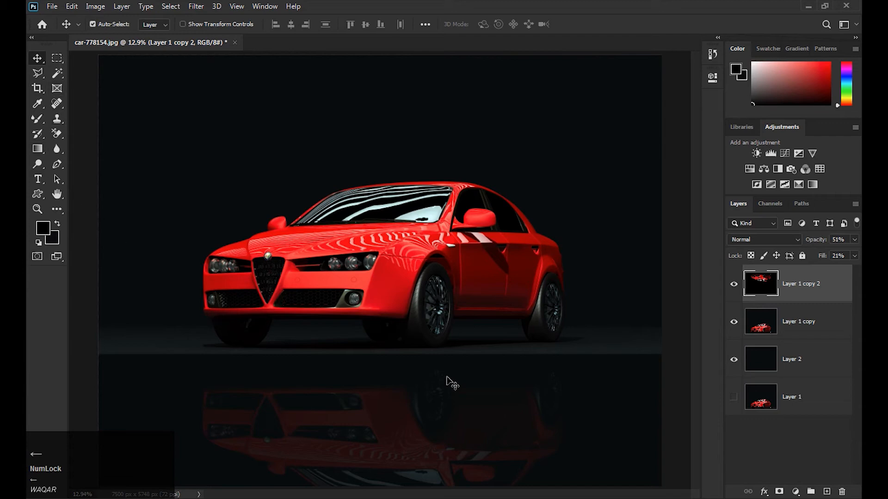
{"action": "key", "text": "m"}
{"action": "left_click_drag", "start_coordinate": [95, 304], "coordinate": [682, 358]}
{"action": "key", "text": "shift+F6"}
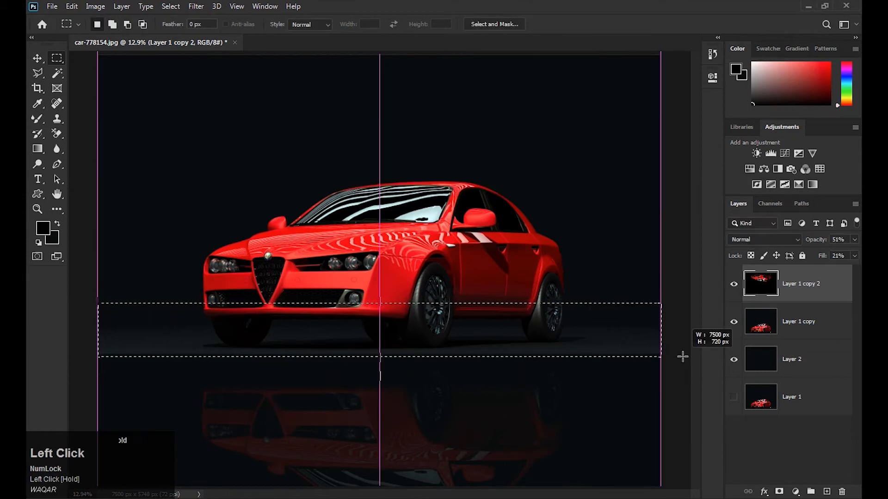
{"action": "key", "text": "Delete"}
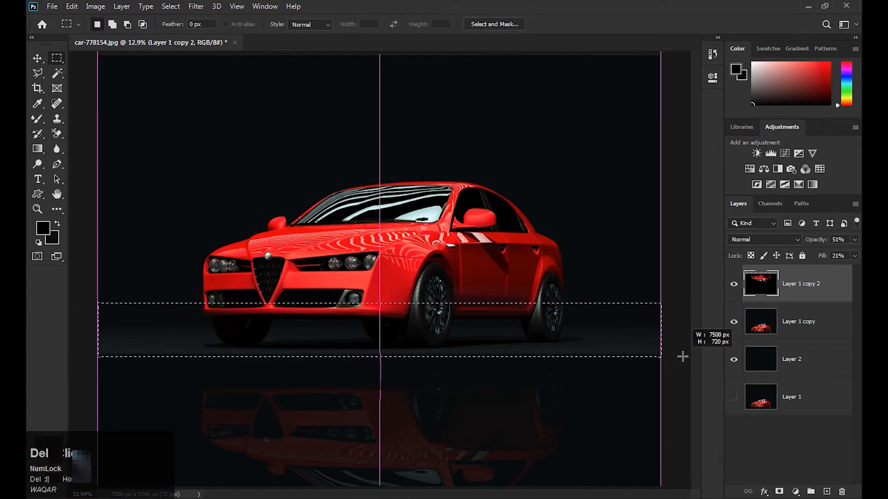
{"action": "key", "text": "ctrl+d"}
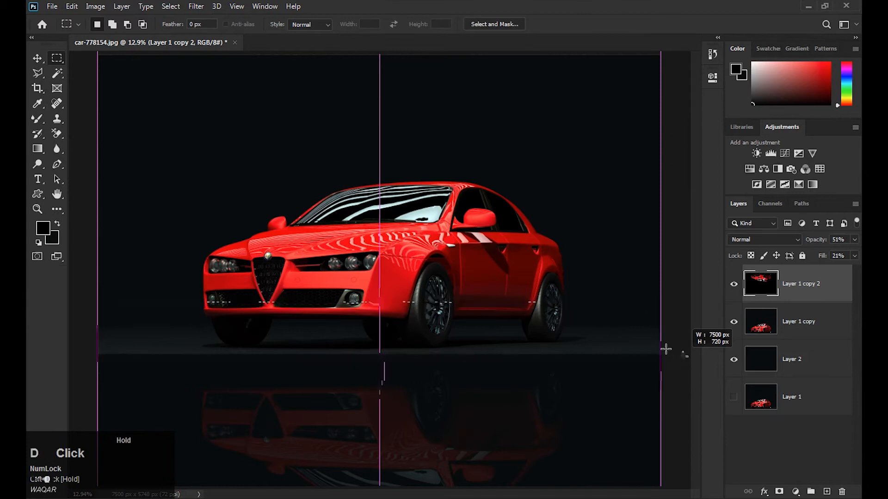
{"action": "key", "text": "ctrl+d"}
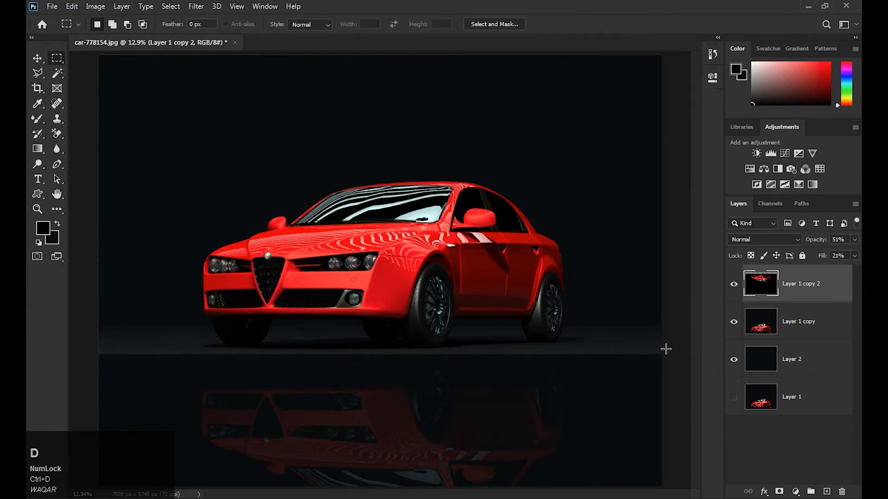
Nudge the reflection layer slightly upward toward the car with the Move tool
{"action": "key", "text": "v"}
{"action": "left_click", "coordinate": [515, 372]}
{"action": "key", "text": "Up"}
{"action": "key", "text": "Up"}
{"action": "key", "text": "ctrl+d"}
{"action": "scroll", "coordinate": [619, 357], "scroll_direction": "down", "scroll_amount": 2}
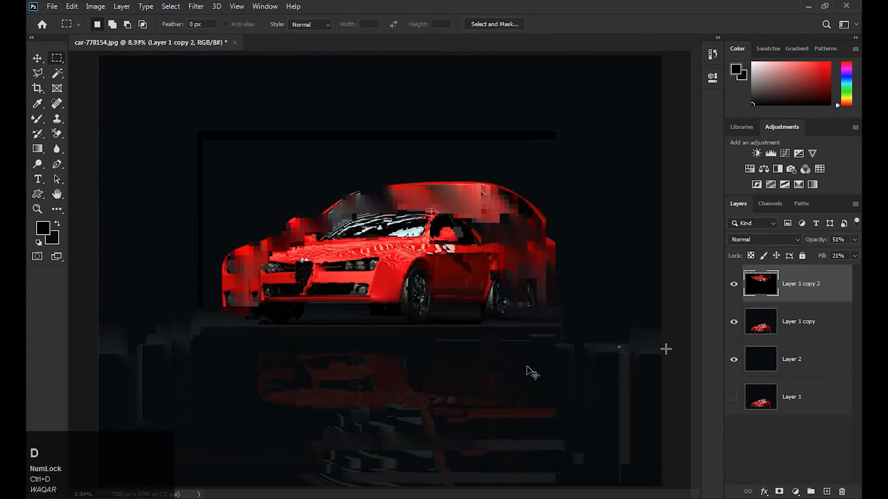
Reduce the opacity of the reflection on Layer 1 copy 2 to 35% and deselect all layers
{"action": "left_click", "coordinate": [642, 337]}
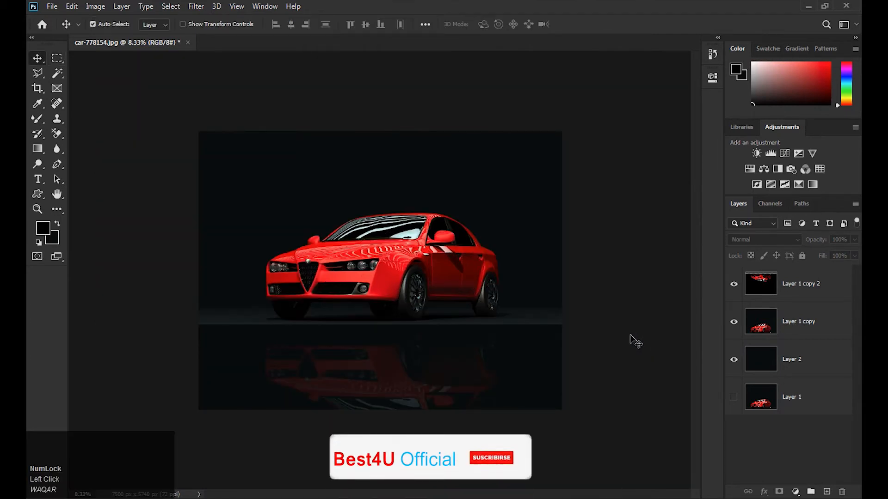
{"action": "left_click", "coordinate": [646, 336]}
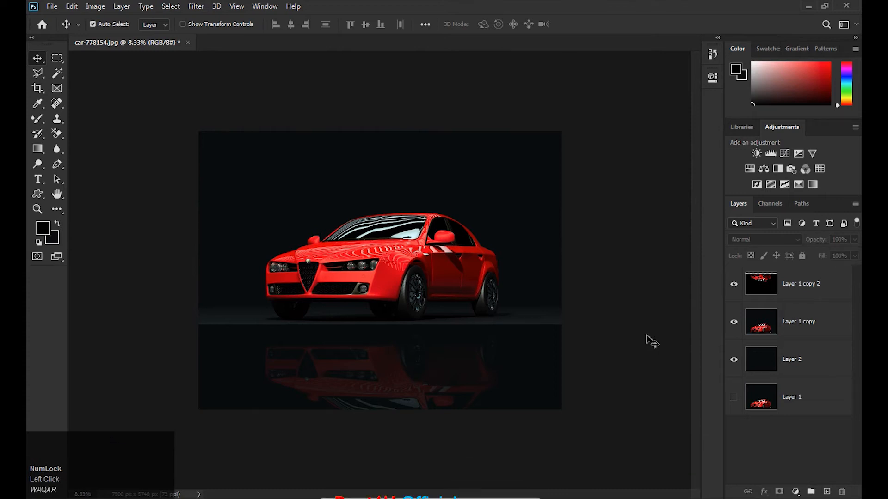
{"action": "left_click", "coordinate": [648, 275]}
{"action": "key", "text": "ctrl+0"}
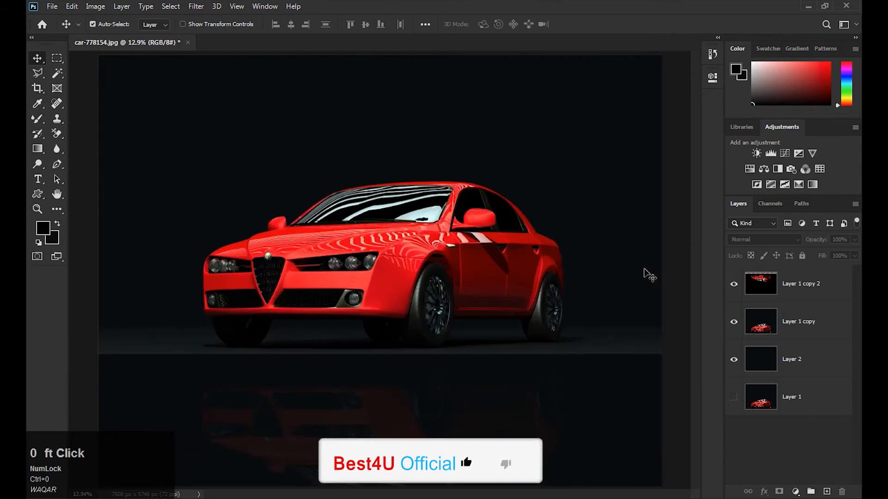
{"action": "scroll", "coordinate": [644, 269], "scroll_direction": "down", "scroll_amount": 2}
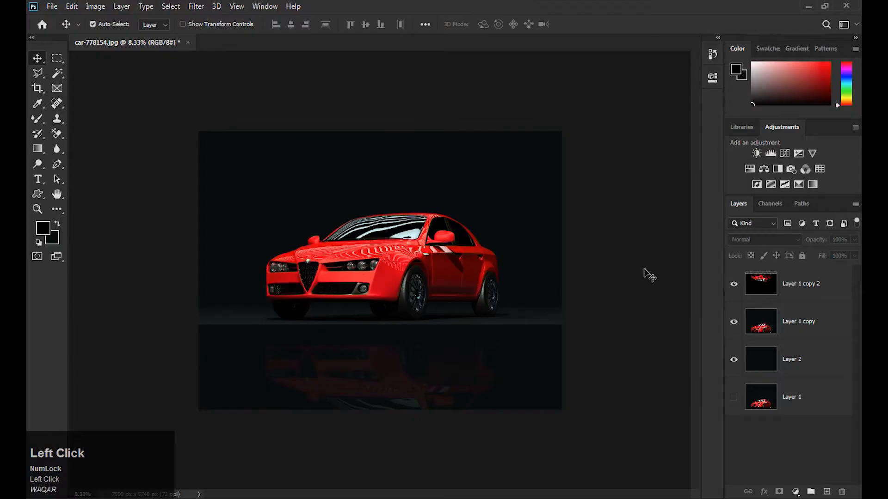
{"action": "left_click", "coordinate": [527, 371]}
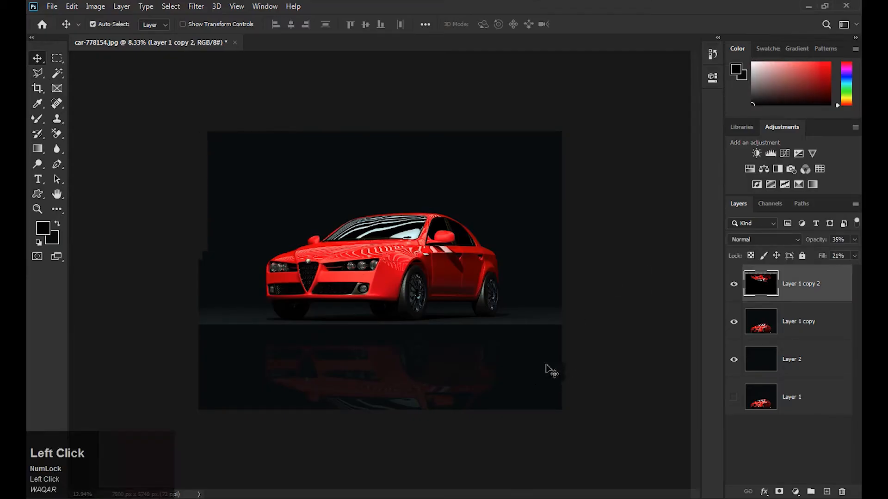
{"action": "left_click", "coordinate": [565, 363]}
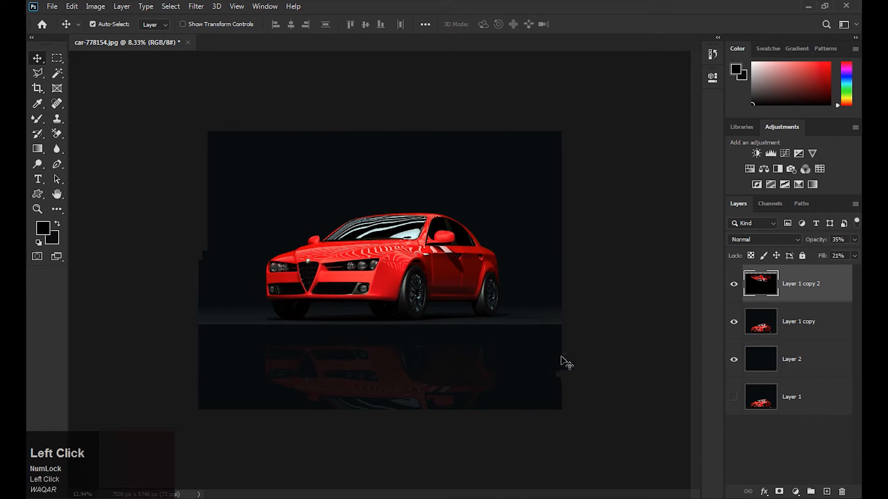
{"action": "left_click", "coordinate": [644, 270]}
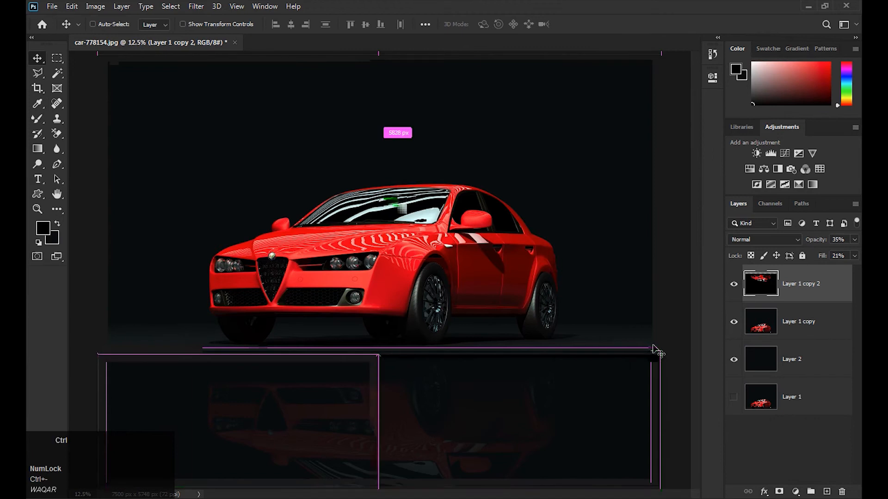
{"action": "key", "text": "ctrl"}
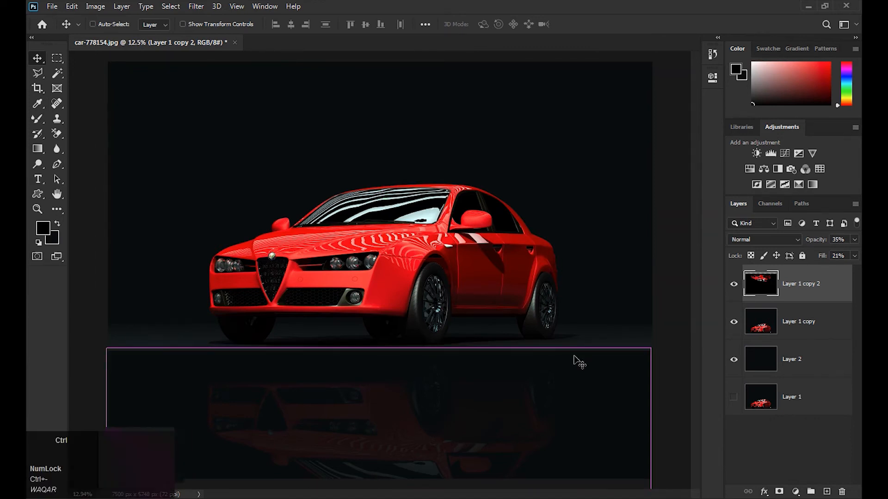
{"action": "key", "text": "ctrl+minus"}
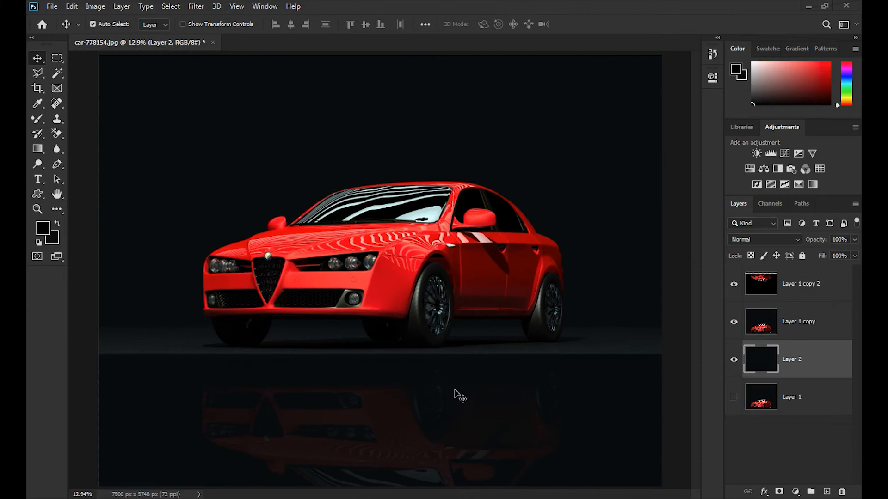
{"action": "left_click", "coordinate": [481, 396]}
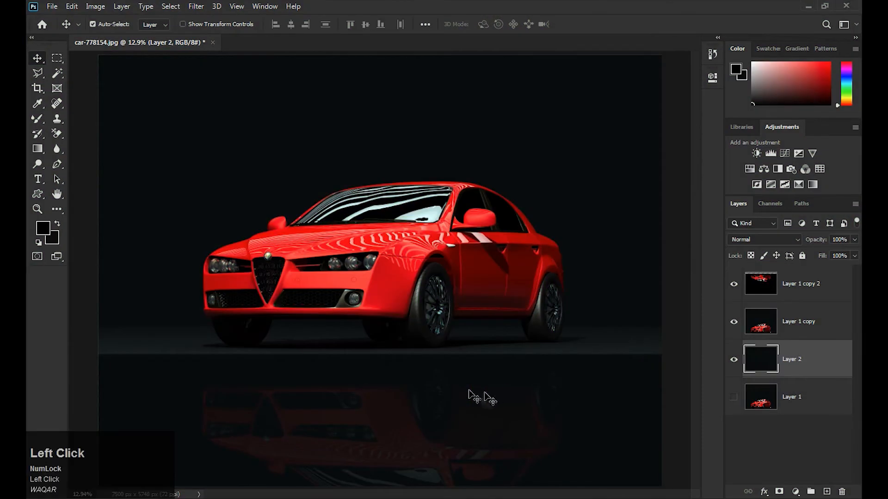
{"action": "left_click", "coordinate": [454, 391], "text": "ctrl"}
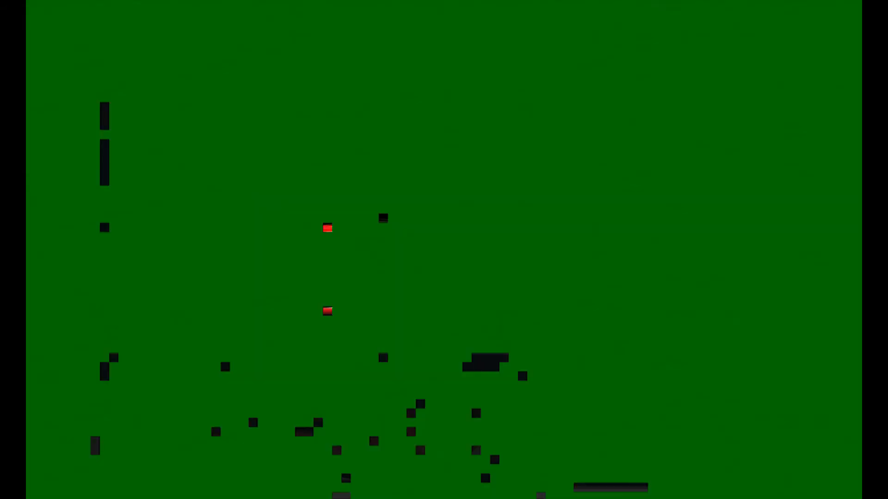
Move the reflection on Layer 1 copy 2 about 39 px left and 278 px up toward the car
{"action": "left_click", "coordinate": [462, 397], "text": "ctrl"}
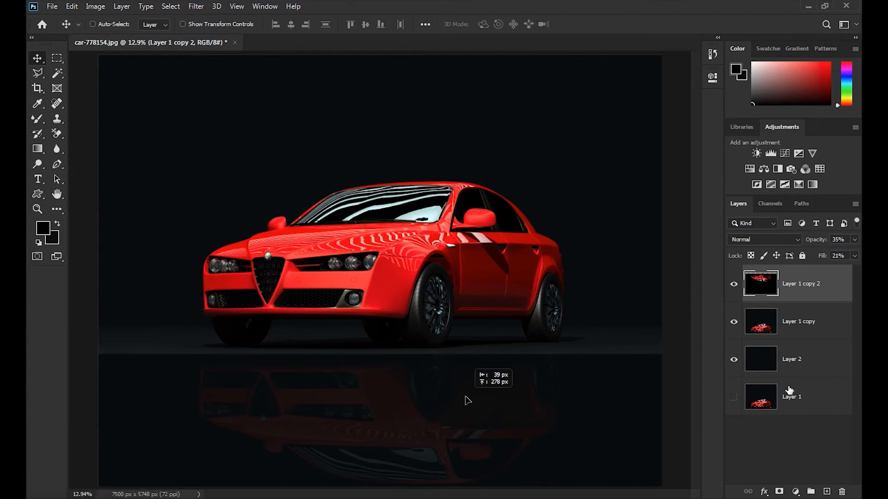
{"action": "left_click", "coordinate": [780, 332]}
{"action": "left_click", "coordinate": [467, 400], "text": "ctrl"}
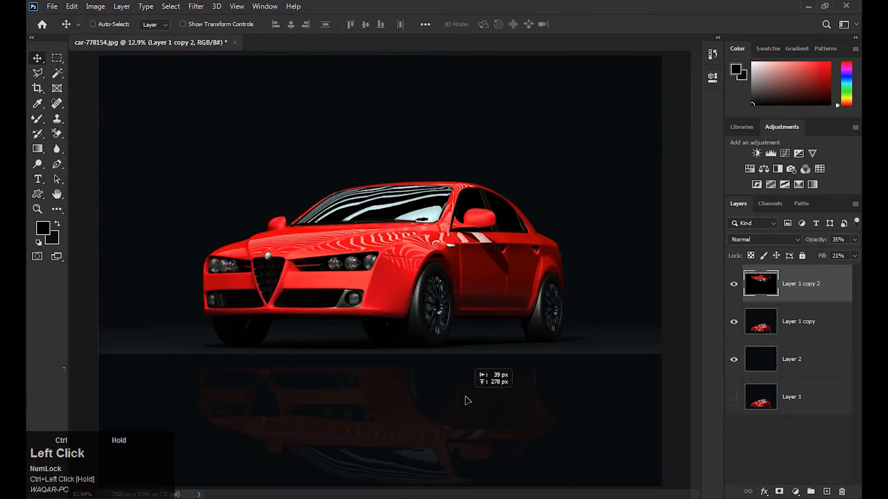
Select a strip about 7460 × 470 px just below the wheels, delete it from Layer 1 copy, and deselect
{"action": "left_click_drag", "start_coordinate": [98, 348], "coordinate": [409, 375]}
{"action": "left_click_drag", "start_coordinate": [408, 375], "coordinate": [516, 380]}
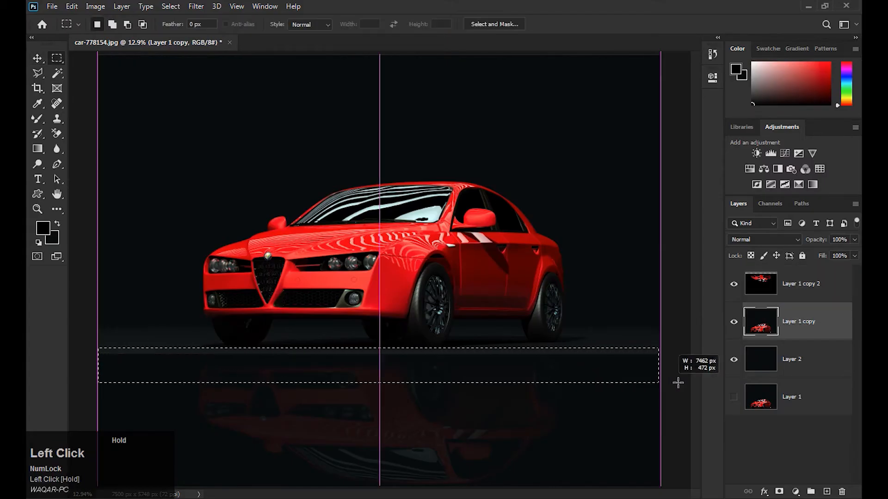
{"action": "key", "text": "ctrl+d"}
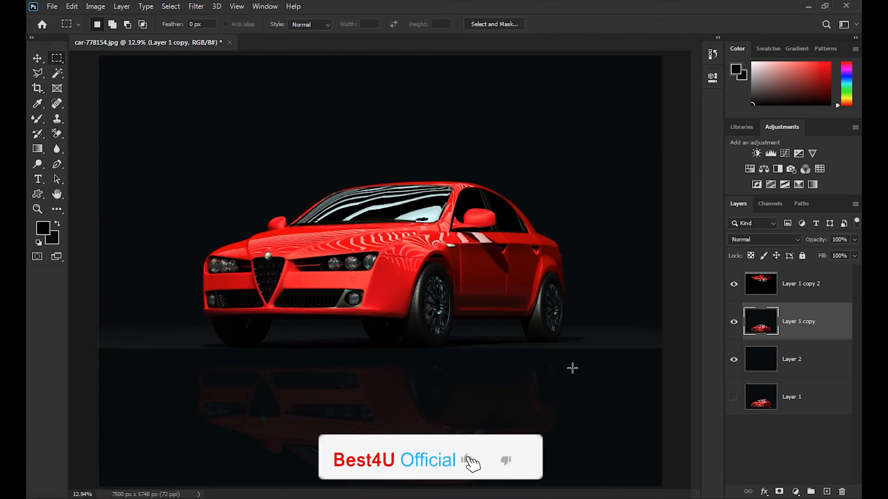
{"action": "key", "text": "d"}
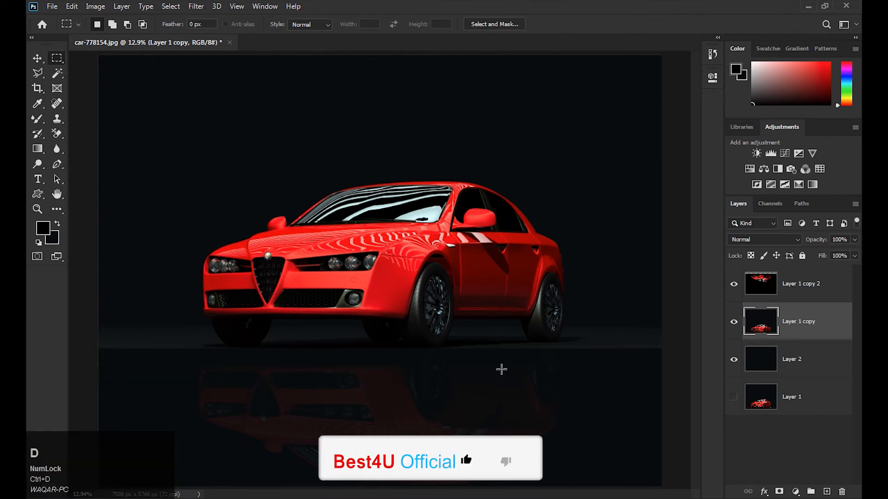
{"action": "key", "text": "ctrl+minus"}
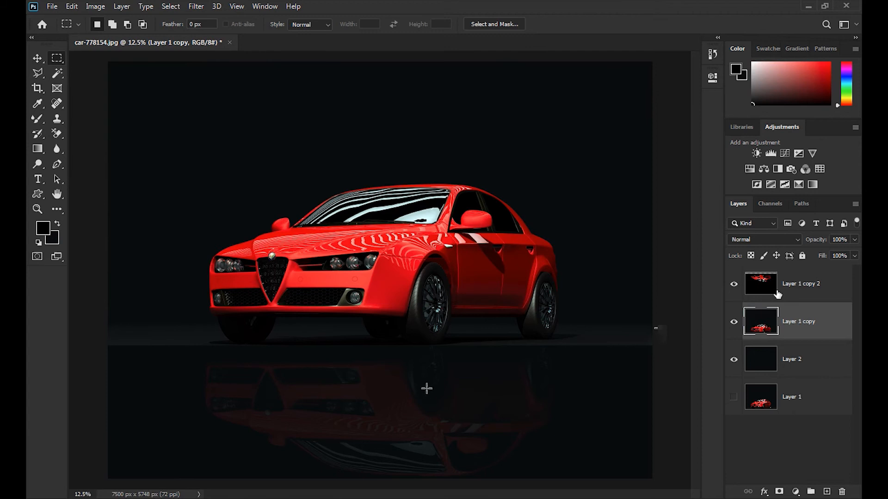
{"action": "key", "text": "v"}
{"action": "key", "text": "m"}
{"action": "left_click", "coordinate": [383, 404], "text": "ctrl"}
{"action": "left_click", "coordinate": [795, 361]}
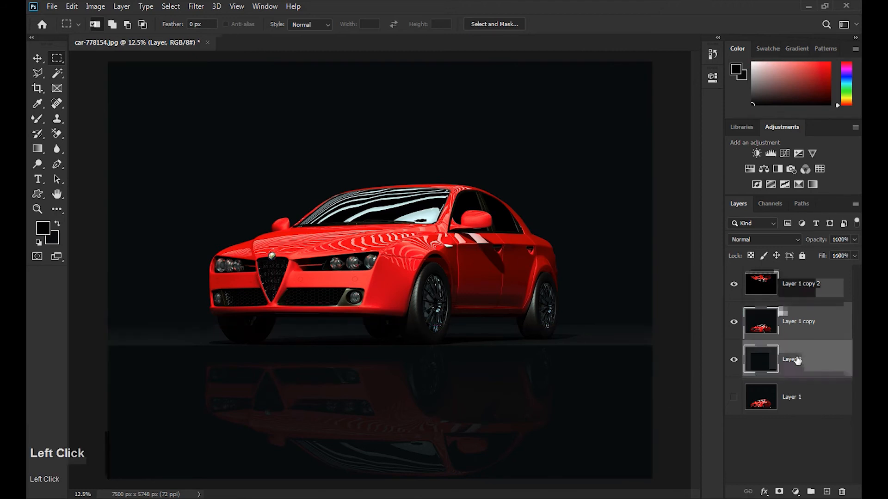
{"action": "key", "text": "v"}
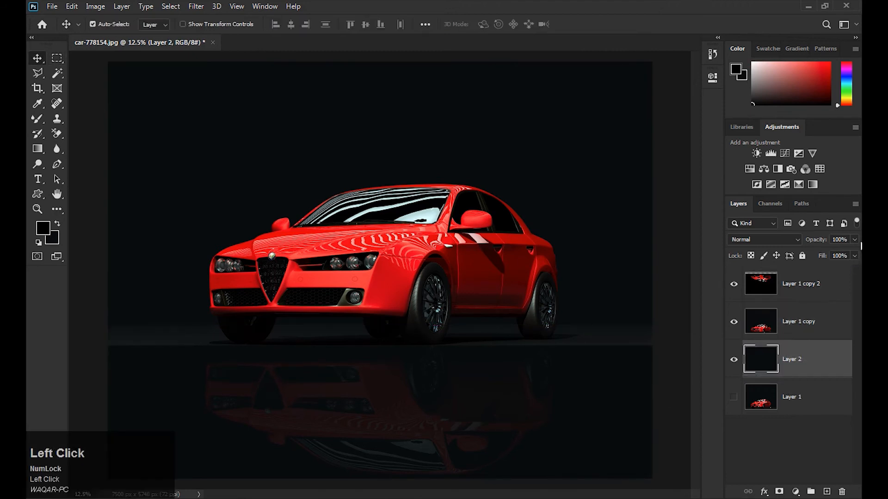
{"action": "key", "text": "ctrl+l"}
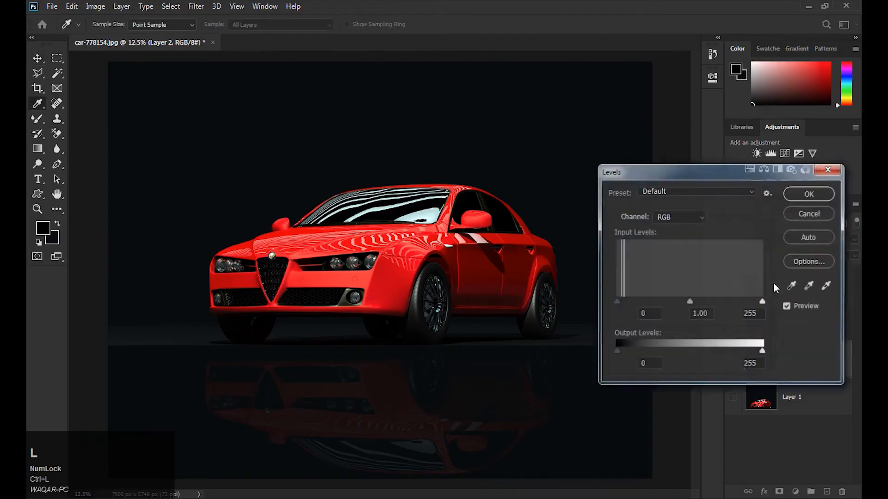
{"action": "left_click", "coordinate": [807, 214]}
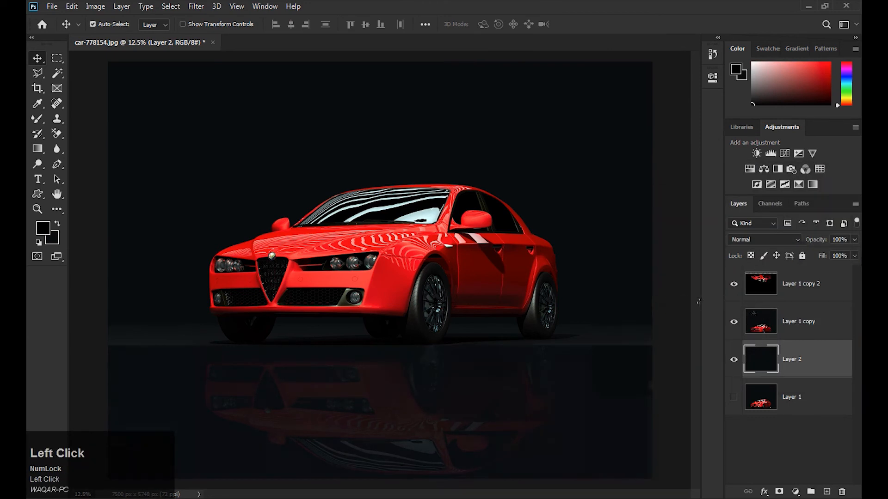
{"action": "key", "text": "Escape"}
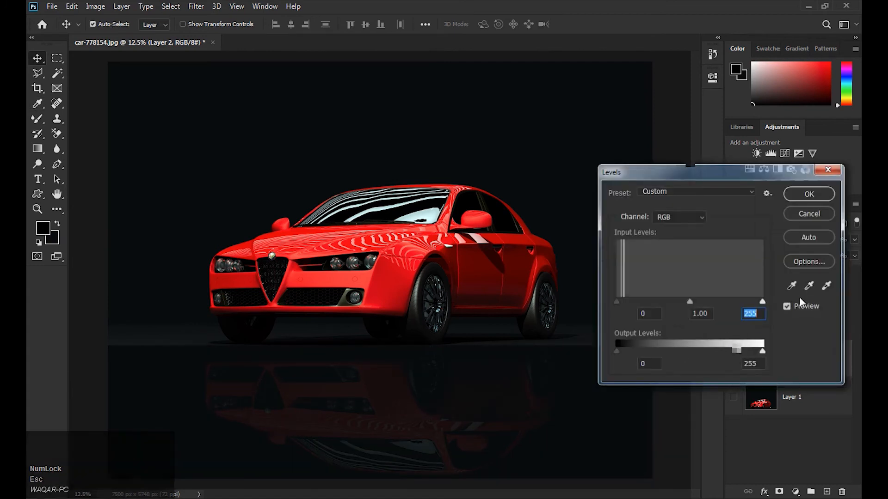
{"action": "key", "text": "ctrl+0"}
{"action": "key", "text": "Escape"}
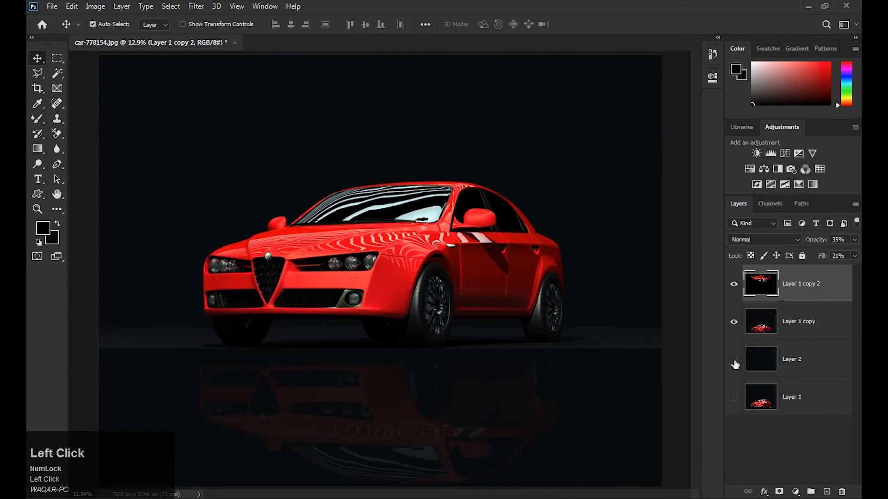
Compare the image with and without Layer 2 and check the reflection layer, leaving all three upper layers shown
{"action": "left_click", "coordinate": [733, 365]}
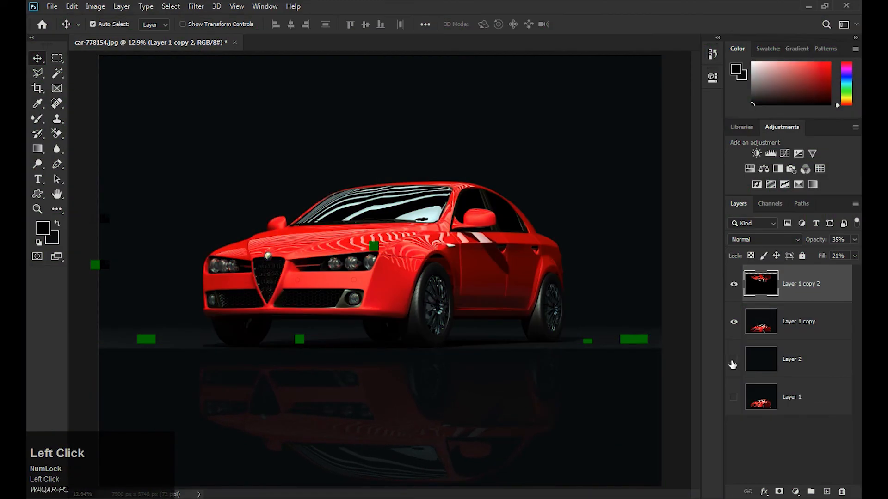
{"action": "left_click", "coordinate": [734, 284]}
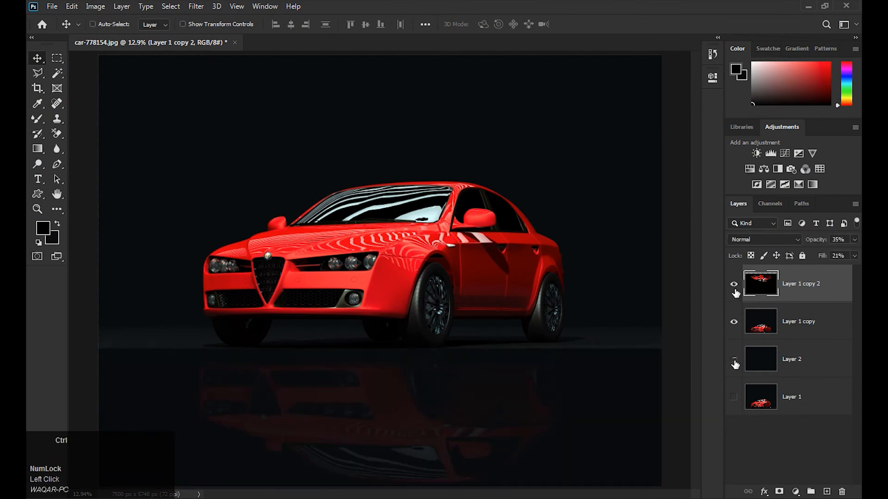
{"action": "key", "text": "ctrl+minus"}
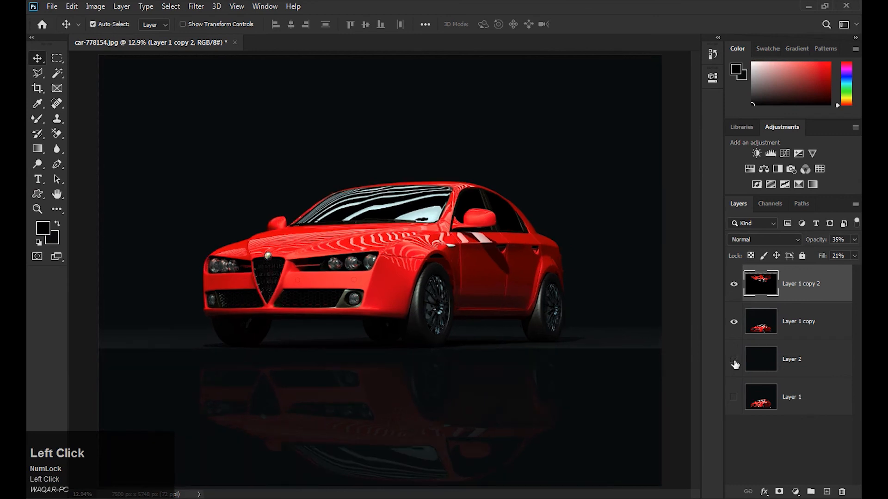
{"action": "left_click", "coordinate": [734, 360]}
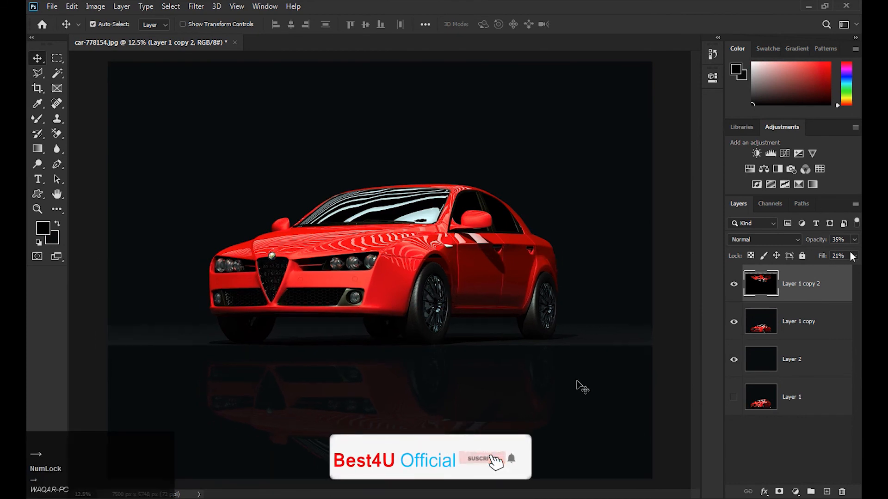
Darken the reflection on Layer 1 copy 2 with Levels, setting the black input level to 54 and the midtone to 1
{"action": "key", "text": "ctrl+l"}
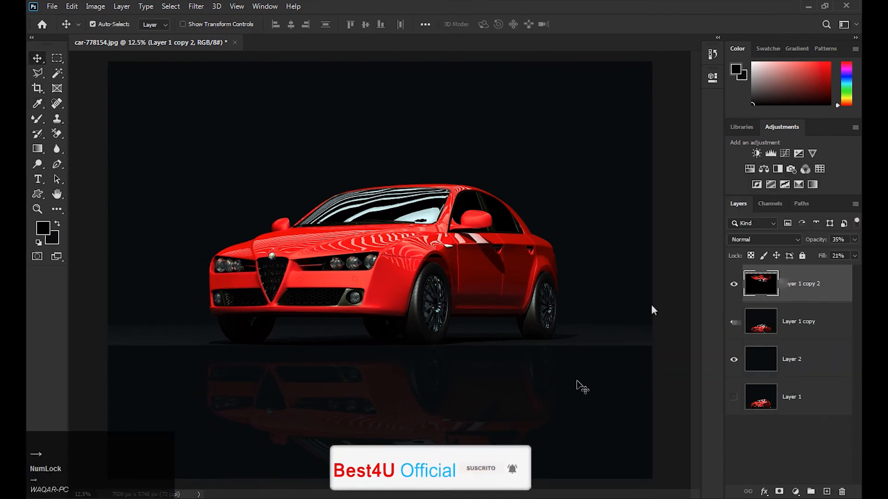
{"action": "left_click_drag", "start_coordinate": [614, 303], "coordinate": [642, 303]}
{"action": "mouse_move", "coordinate": [702, 302]}
{"action": "left_mouse_down"}
{"action": "mouse_move", "coordinate": [734, 302]}
{"action": "mouse_move", "coordinate": [701, 302]}
{"action": "left_mouse_up"}
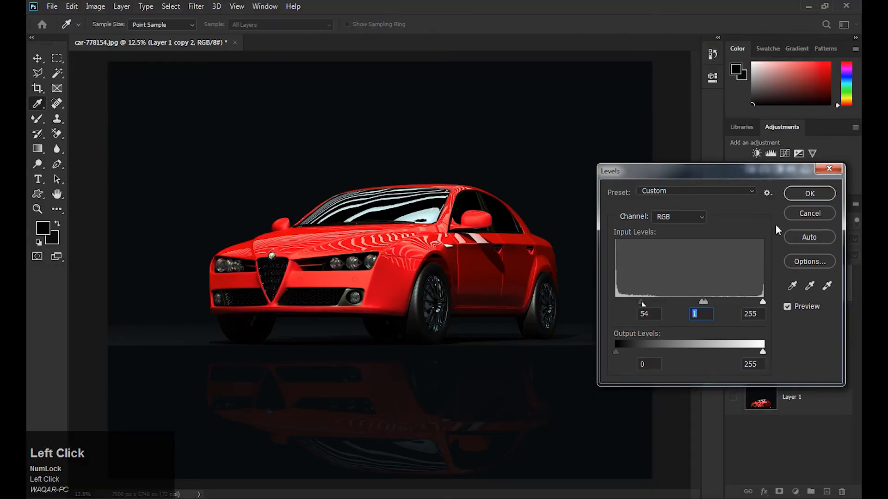
{"action": "left_click", "coordinate": [807, 193]}
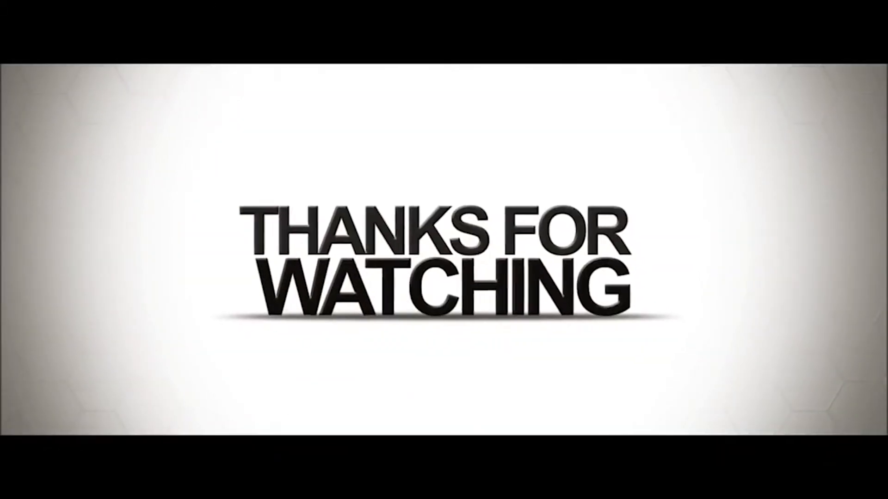